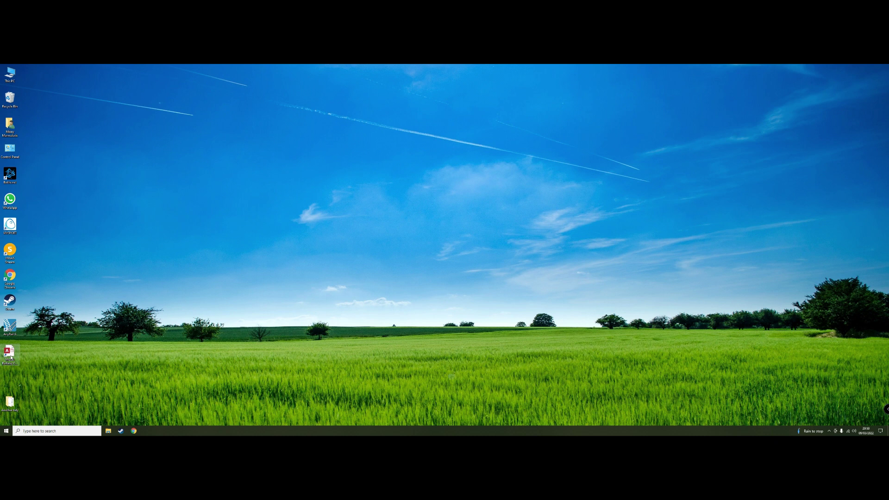
Open the Model Railway Collection database and view Table1 as a datasheet
double_click(10, 356)
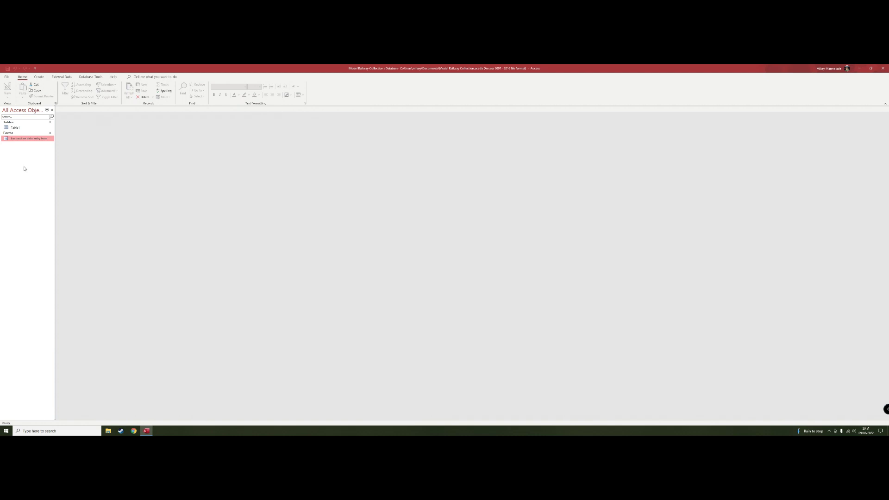
double_click(15, 128)
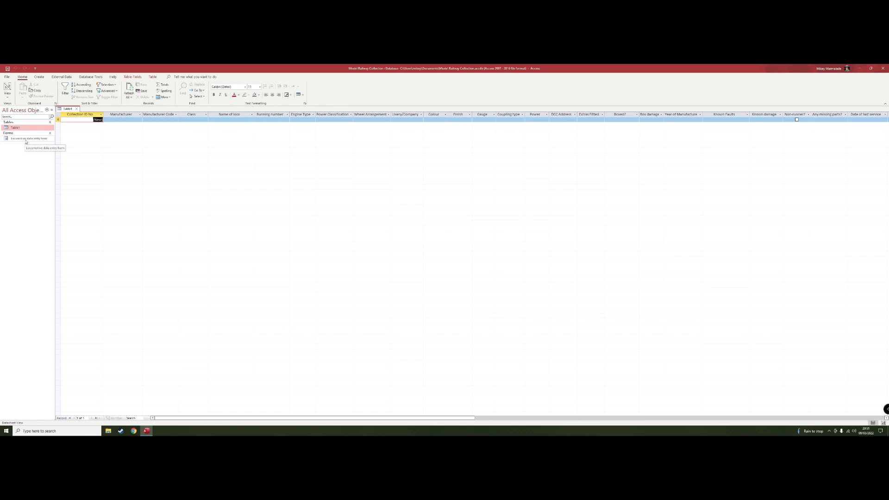
Open the Locomotive data entry form and choose Bachmann as the Manufacturer
double_click(25, 139)
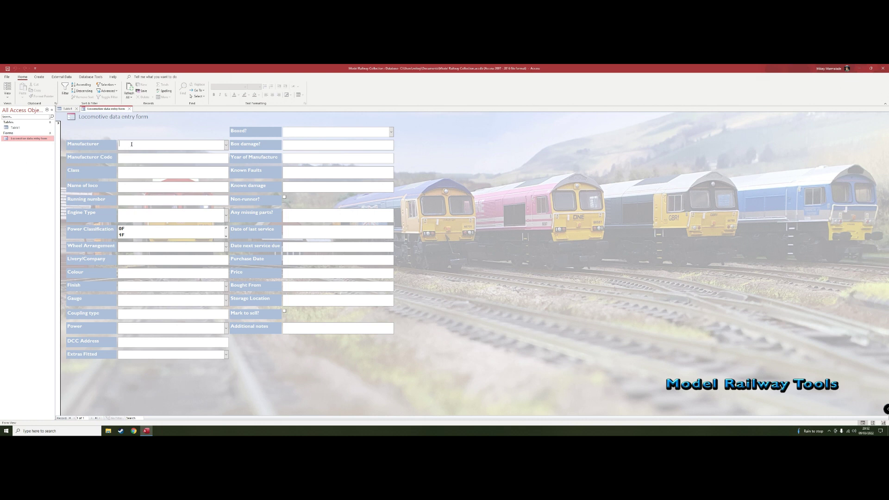
click(226, 145)
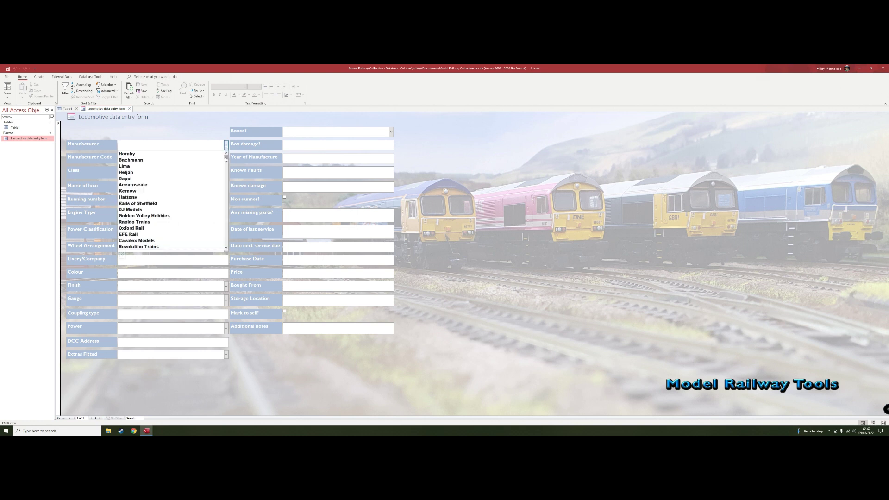
drag(225, 159, 222, 254)
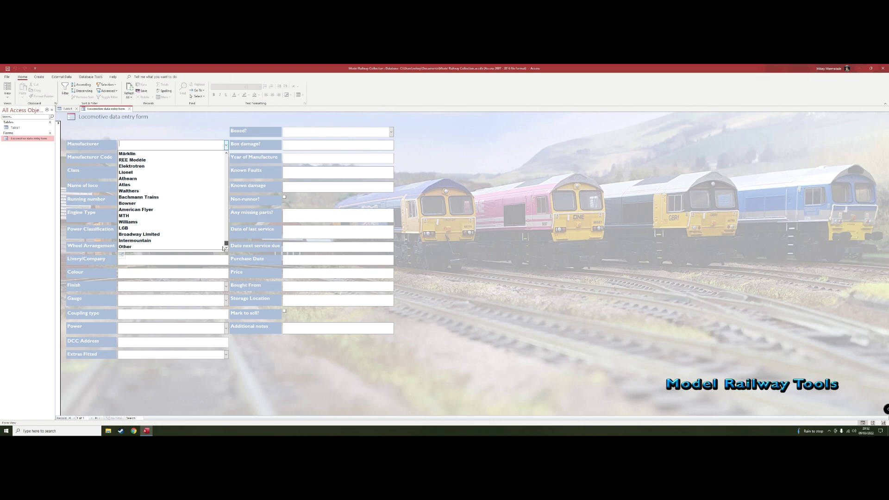
drag(225, 248, 224, 155)
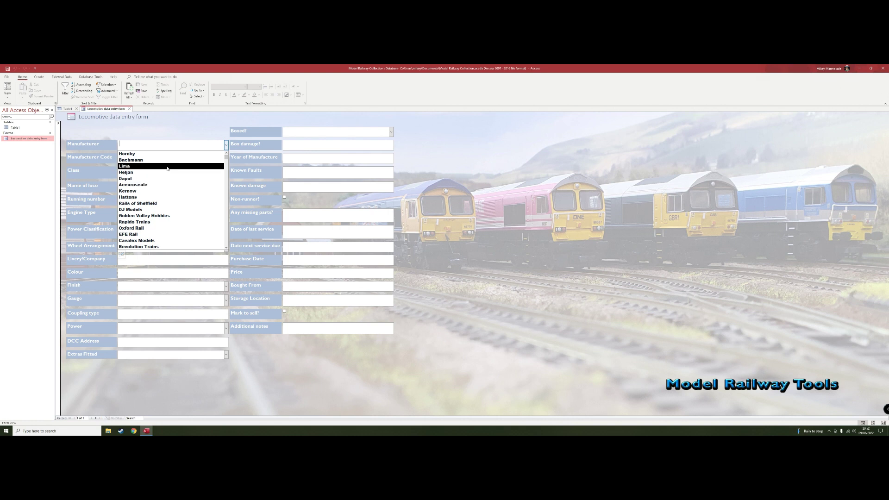
click(149, 160)
Enter manufacturer code def-jhyj-yjy, class 47 and the locomotive's name
click(146, 157)
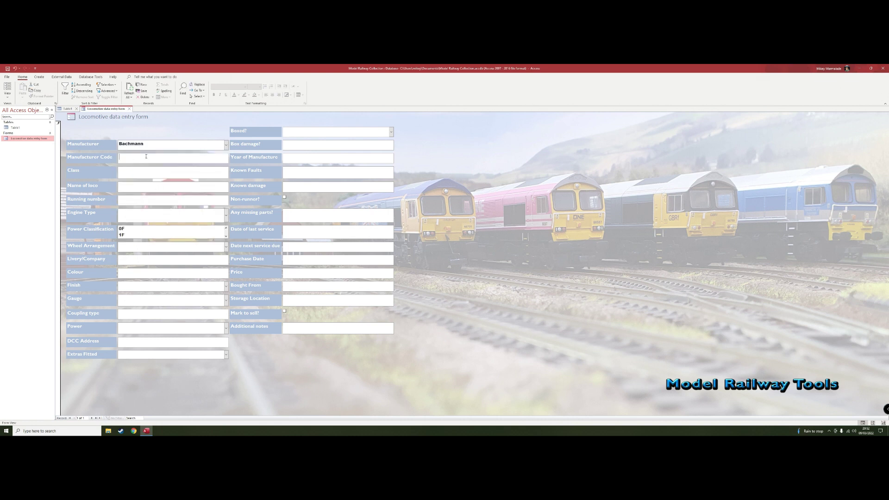
text(def-jhyj-yjy)
click(137, 169)
text(47)
text(Lady Di)
text(ana Spencer)
Enter running number 4523 and tick Diesel as the engine type
click(165, 200)
text(4523)
click(154, 212)
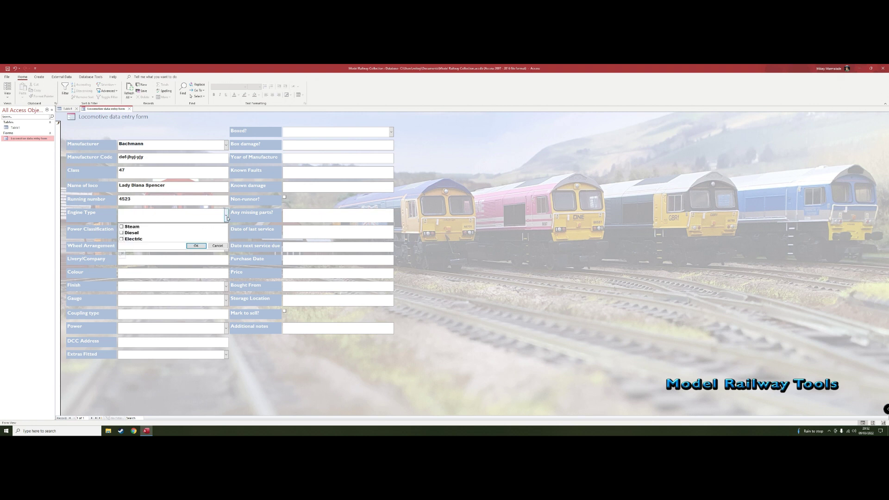
click(121, 233)
Confirm the Diesel engine type and set Power Classification to 8F and 1F
click(196, 246)
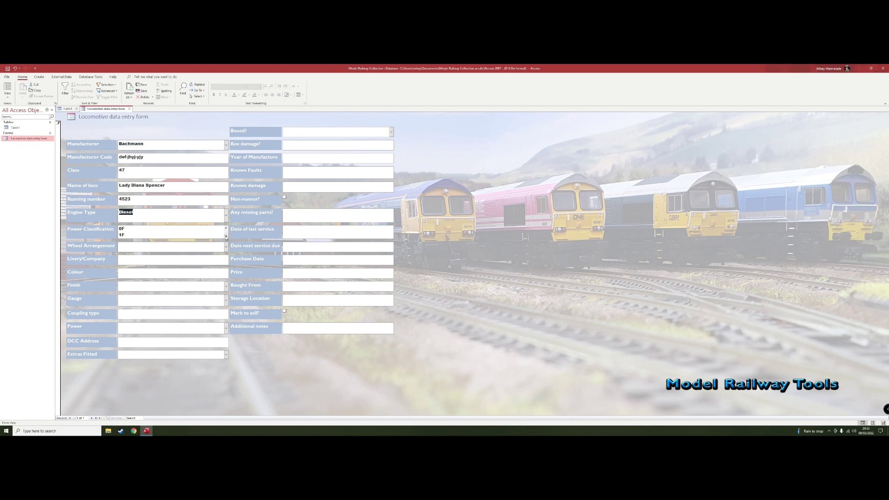
click(226, 237)
click(226, 237)
click(226, 237)
click(225, 237)
click(226, 237)
click(226, 237)
click(226, 237)
click(226, 237)
click(226, 237)
click(226, 228)
click(226, 228)
click(226, 229)
click(226, 228)
click(226, 228)
click(226, 228)
click(226, 228)
Browse the Wheel Arrangement list to find Co-Co
click(165, 247)
click(226, 247)
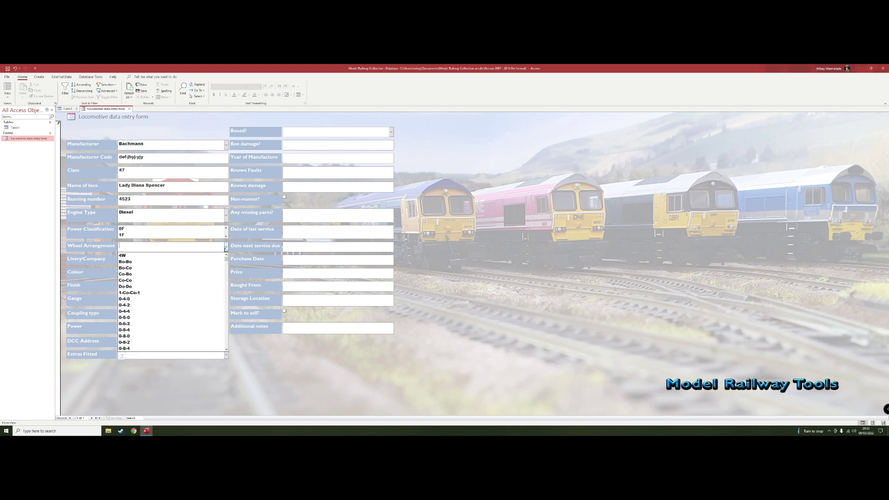
scroll(183, 276, down, 5)
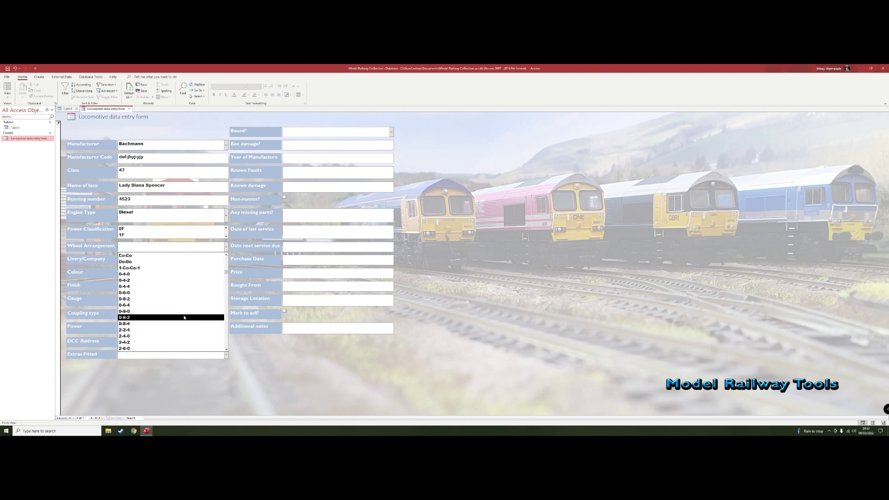
scroll(180, 318, down, 2)
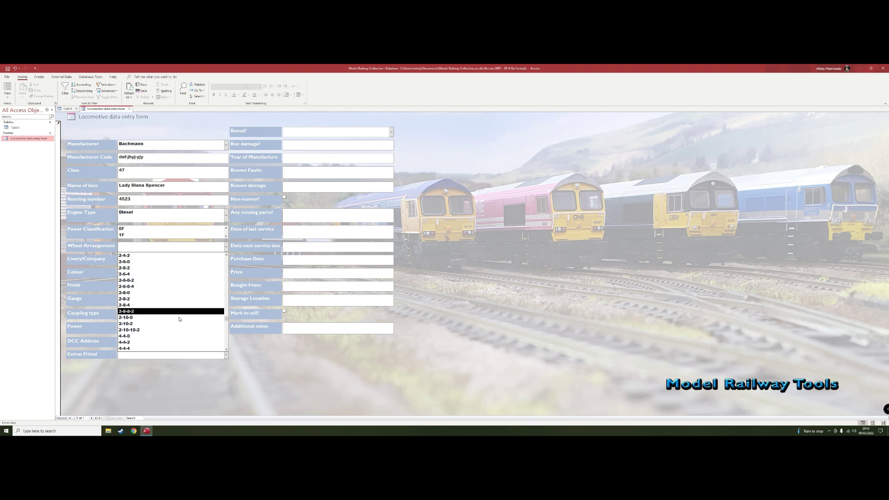
key(Down)
key(Down)
key(Down)
key(Down)
key(Down)
key(Down)
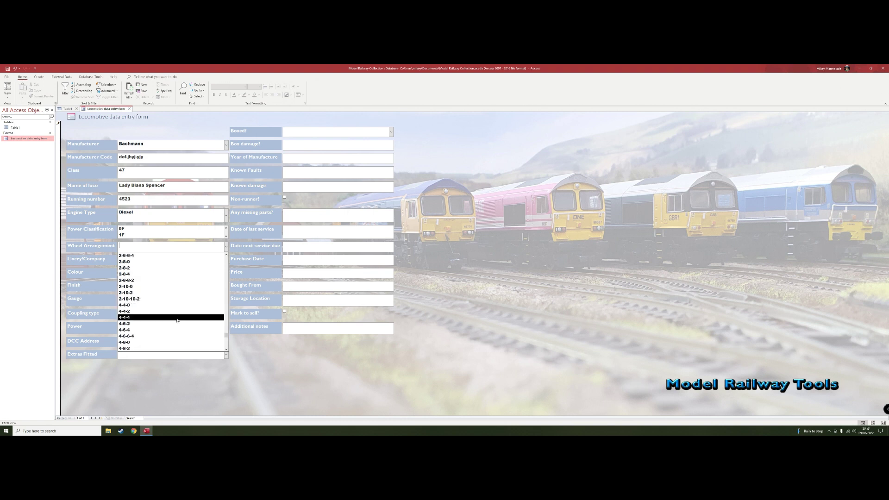
scroll(175, 322, up, 4)
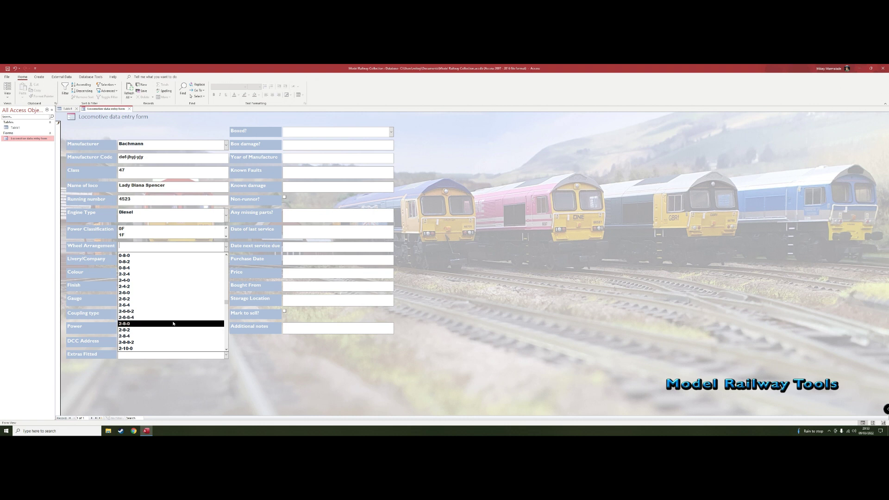
scroll(173, 323, up, 2)
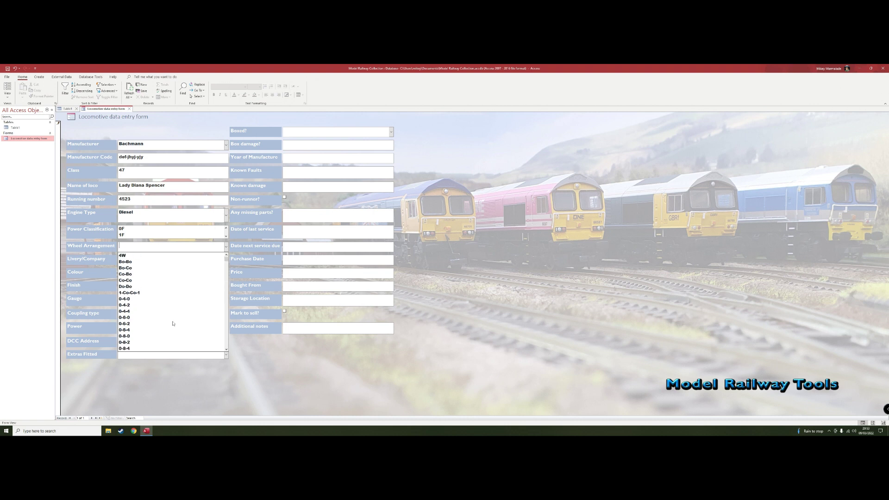
Pick Co-Co wheel arrangement, enter livery GBRf and colour blue, and choose Pristine finish
click(154, 280)
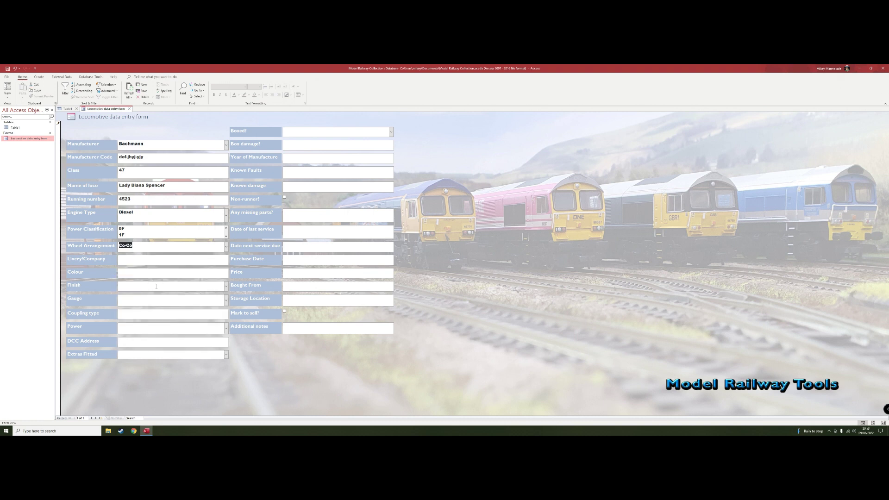
click(148, 263)
text(GBRf)
click(226, 286)
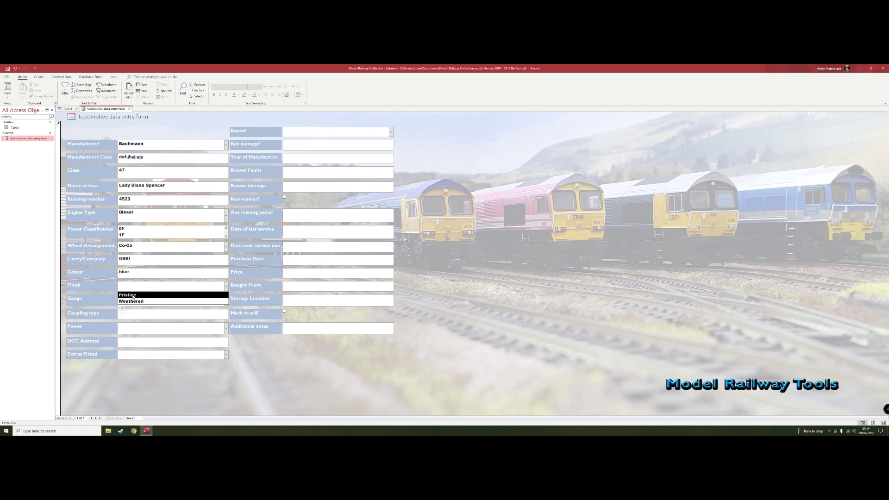
click(134, 295)
click(137, 300)
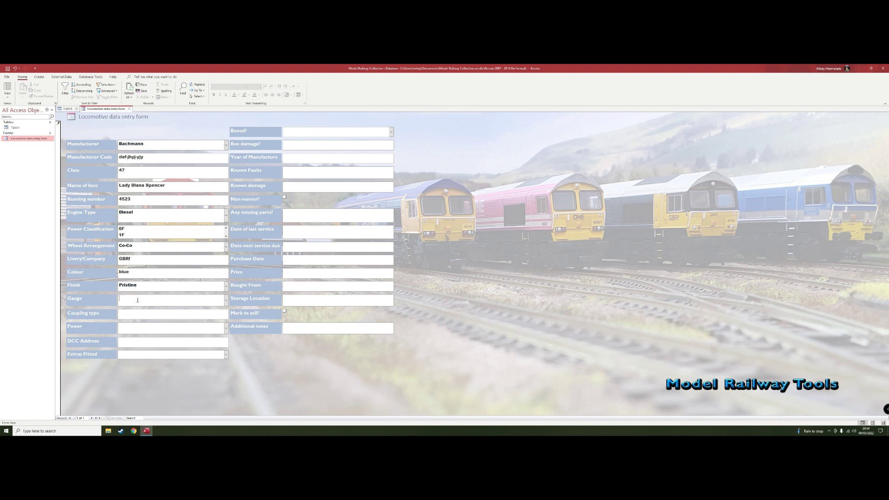
Set the gauge to OO and the coupling type to kadee
click(226, 300)
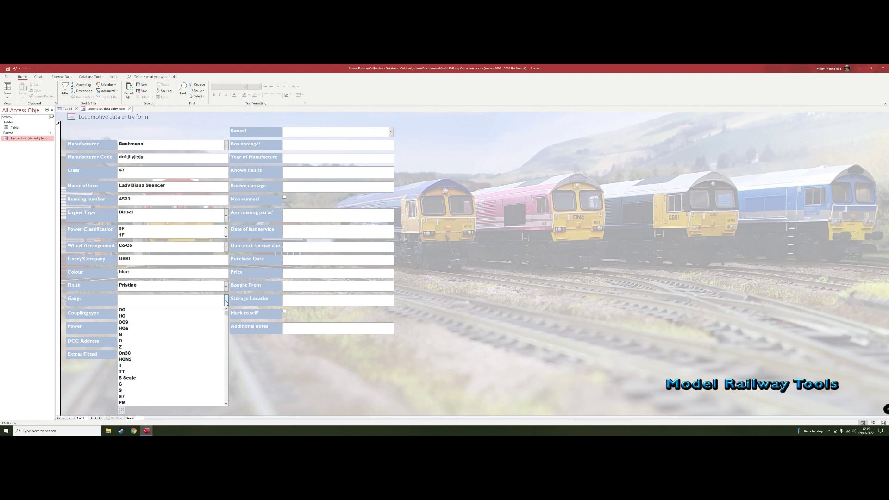
scroll(152, 365, up, 1)
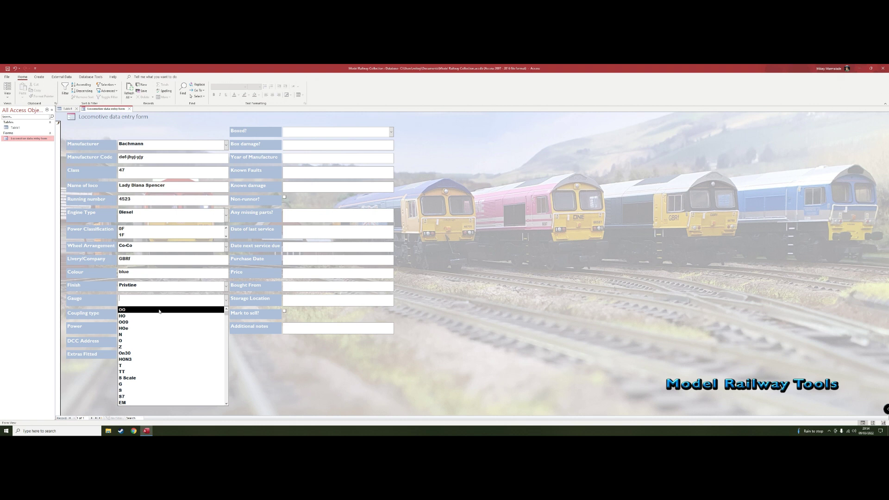
click(159, 310)
click(150, 315)
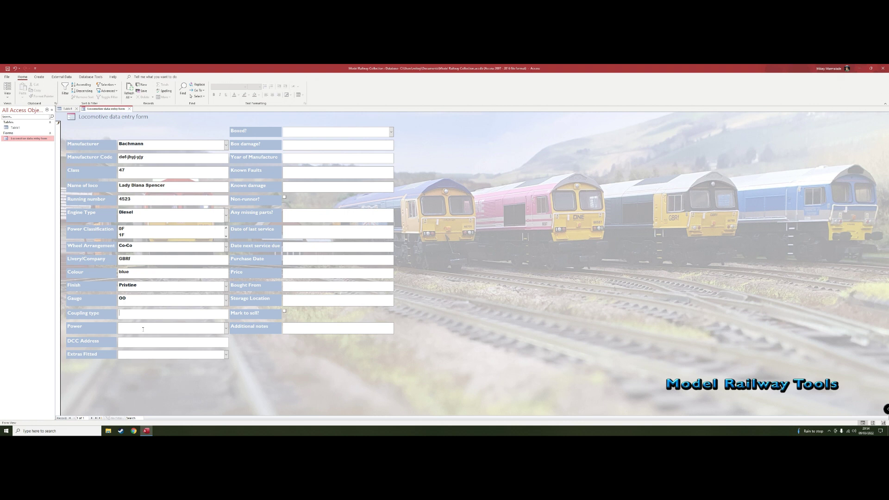
text(adee)
Set the power to DCC with DCC address 4523
click(226, 327)
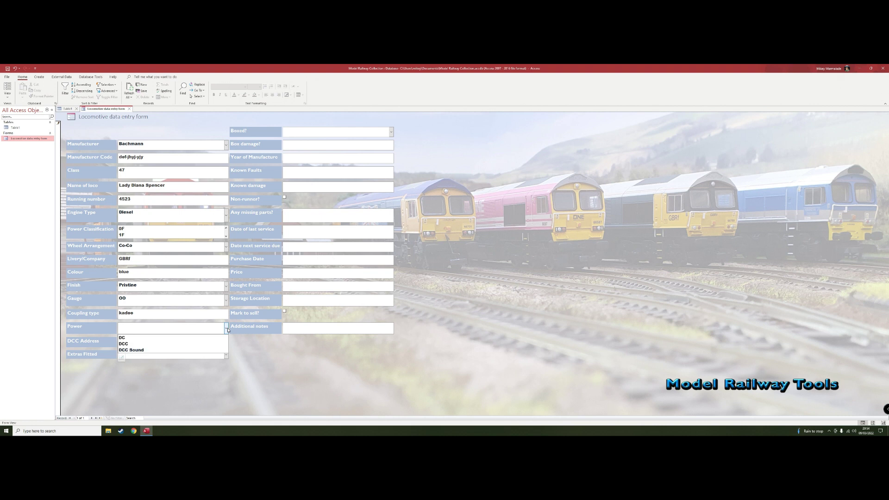
click(136, 344)
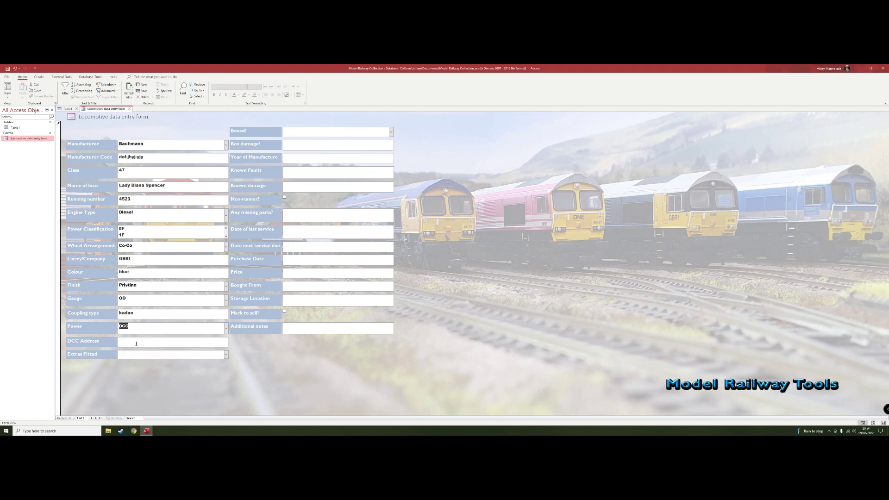
click(136, 342)
text(4523)
Mark Lights and Crew as the fitted extras
click(225, 355)
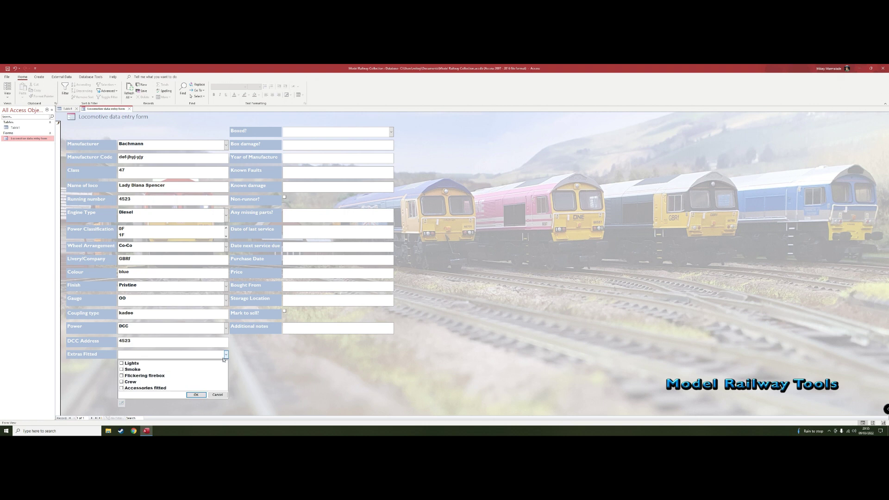
click(122, 364)
click(122, 382)
click(196, 396)
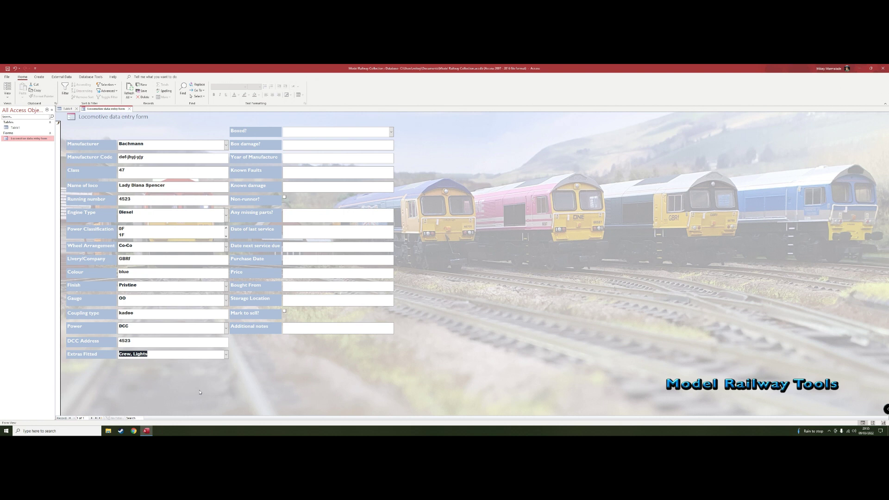
click(391, 133)
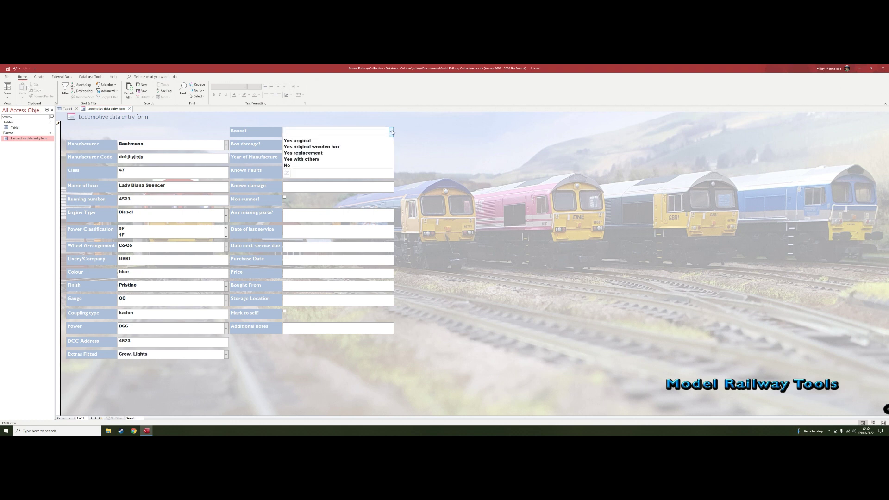
Set Boxed? to Yes original and Year of Manufacture to 2008, skipping Known Faults and damage
click(358, 142)
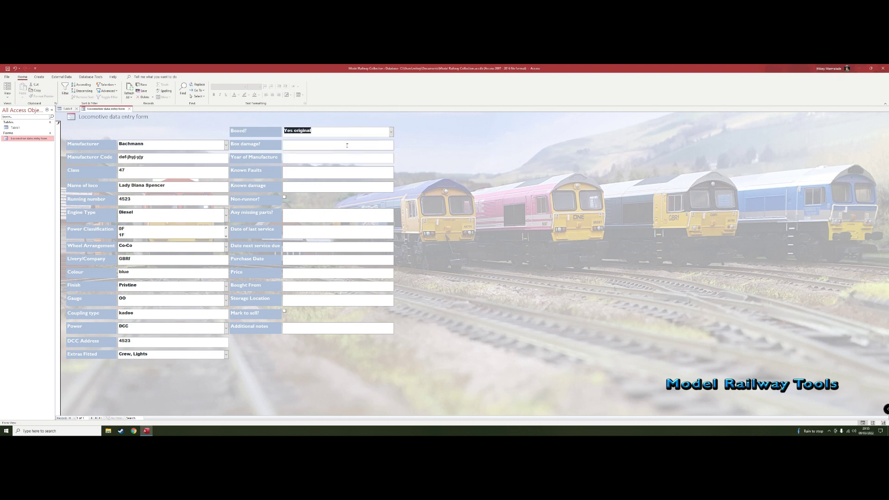
click(347, 145)
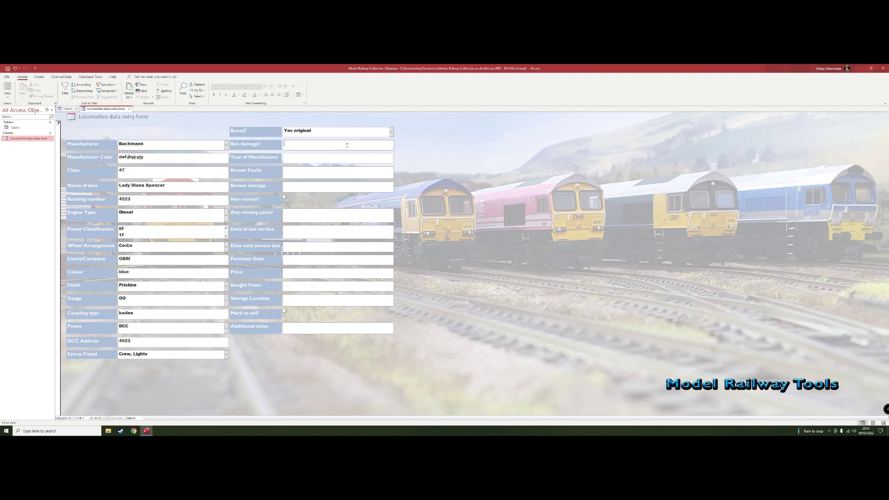
click(307, 154)
text(299)
key(BackSpace)
key(BackSpace)
click(301, 169)
click(310, 190)
Set the last service date to today, 09/03/2022
click(296, 216)
click(301, 232)
click(396, 228)
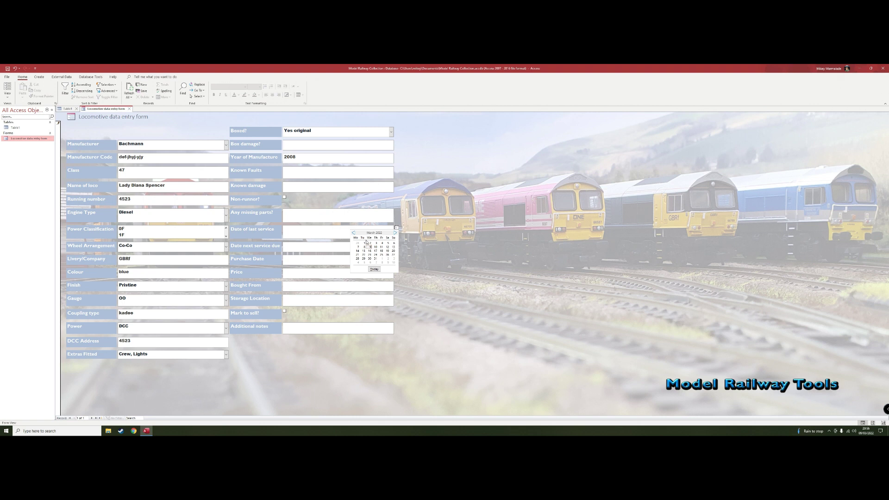
click(374, 269)
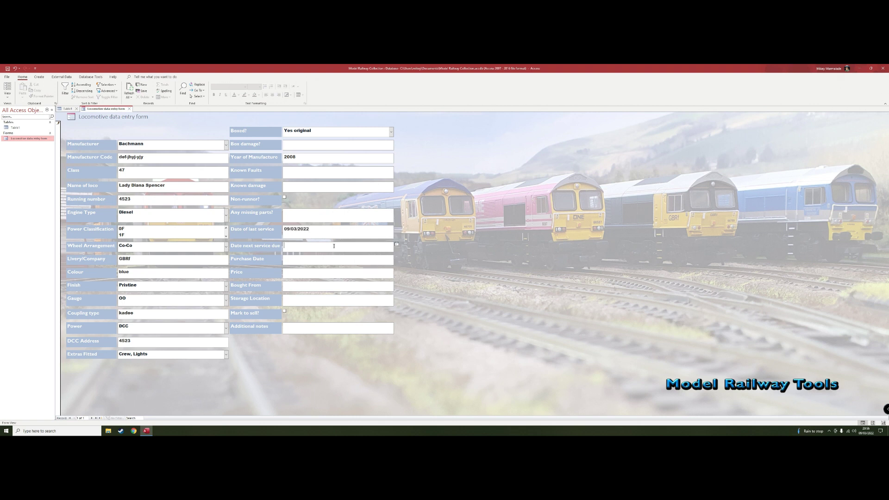
Set the next service due date to 9 September 2022
click(396, 244)
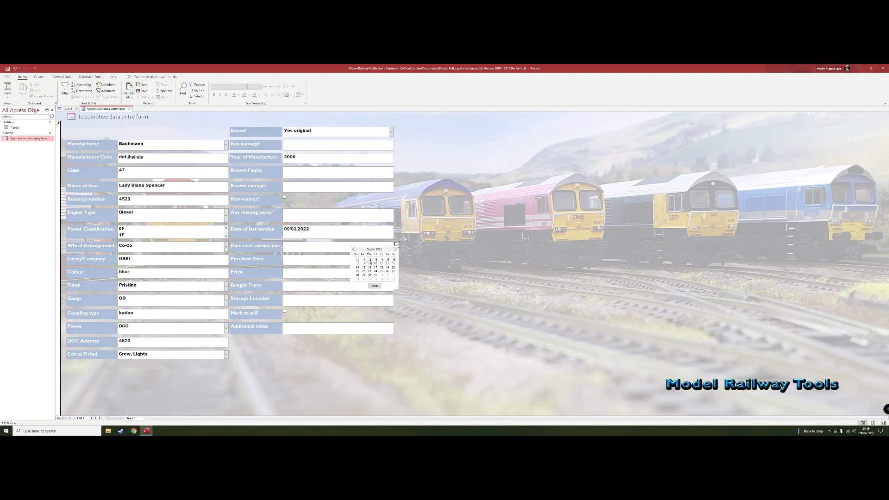
click(396, 250)
click(396, 250)
click(396, 250)
click(395, 250)
click(396, 250)
click(382, 264)
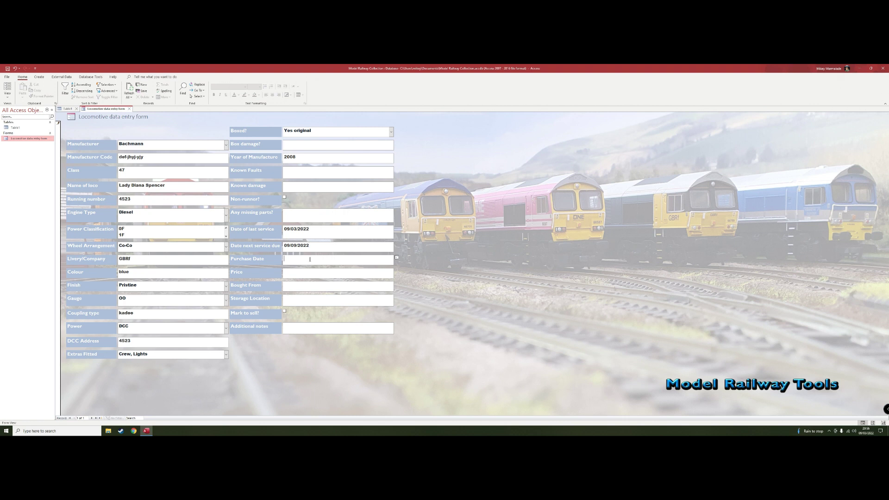
Set the purchase date to 11 January 2022 and the price to 79.99
click(396, 258)
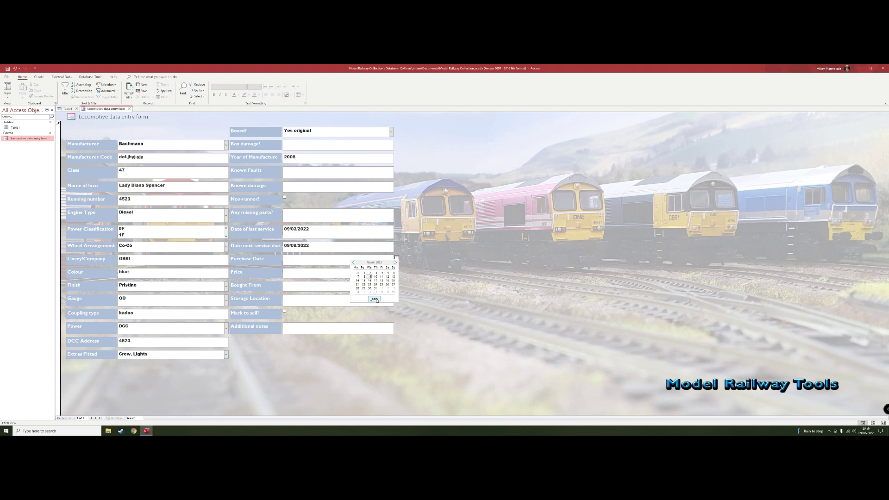
click(354, 262)
click(353, 262)
click(363, 280)
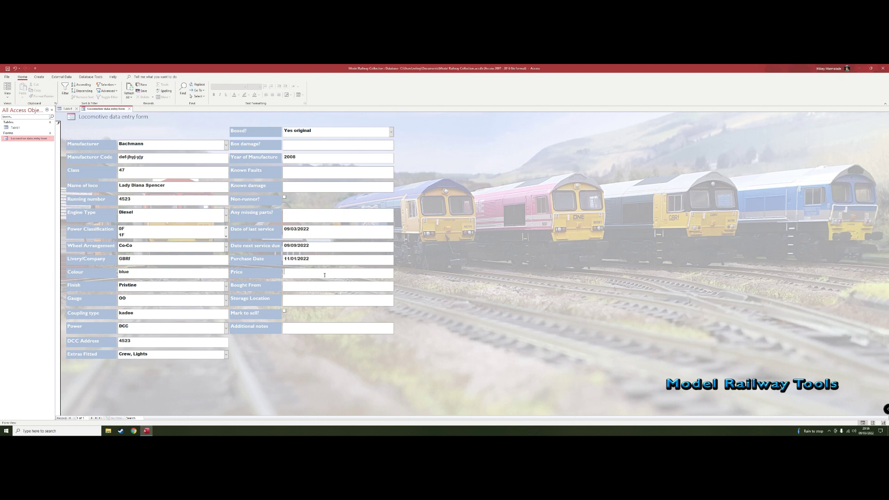
text(79.99)
Enter Rails of Sheffield as the seller and container box 45 as storage location
click(291, 286)
text(Rails of Sheffield)
click(310, 300)
text(container box 45)
click(294, 327)
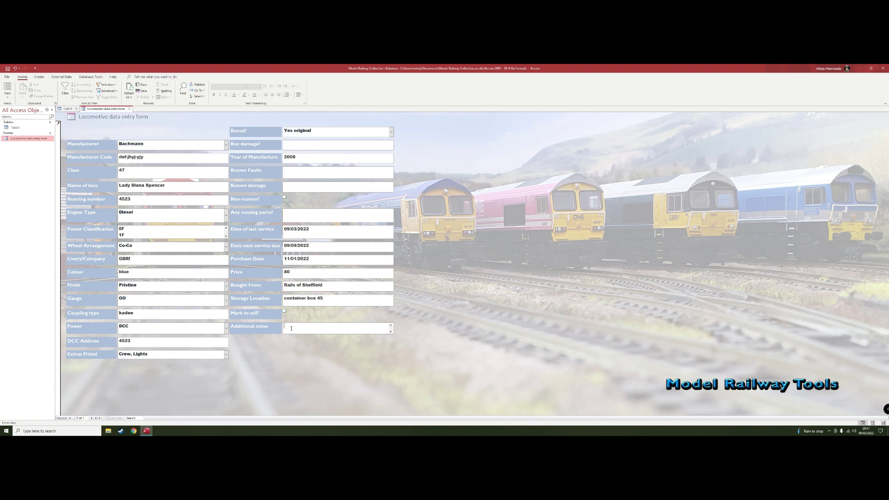